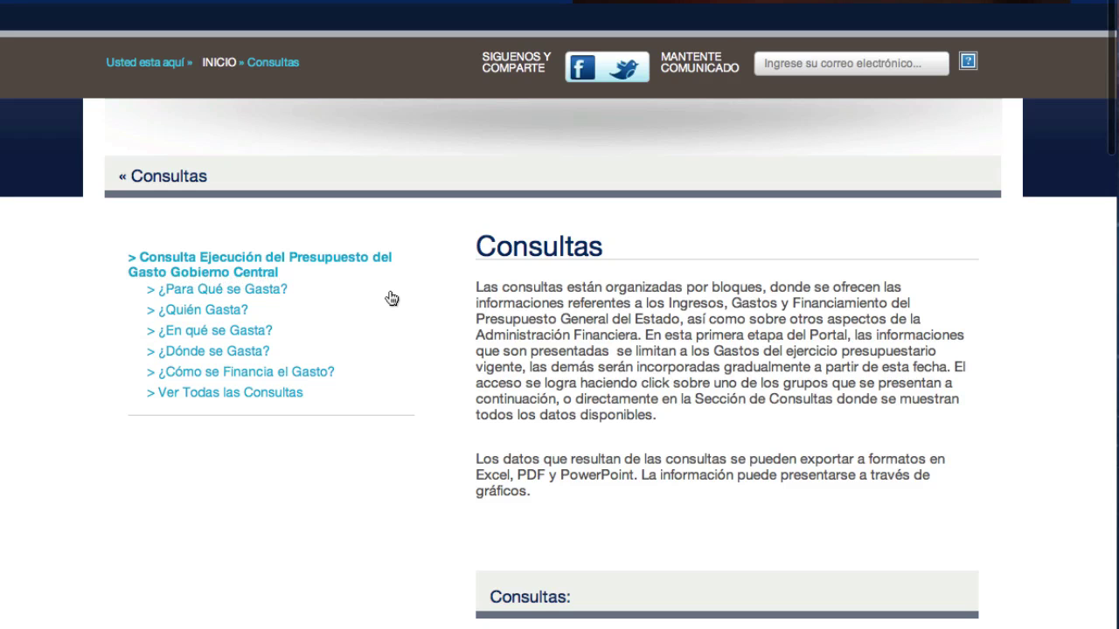
Step: Open the "¿Quién Gasta?" query from the central government budget execution queries
scroll(407, 297, down, 3)
scroll(407, 315, up, 1)
scroll(416, 313, down, 2)
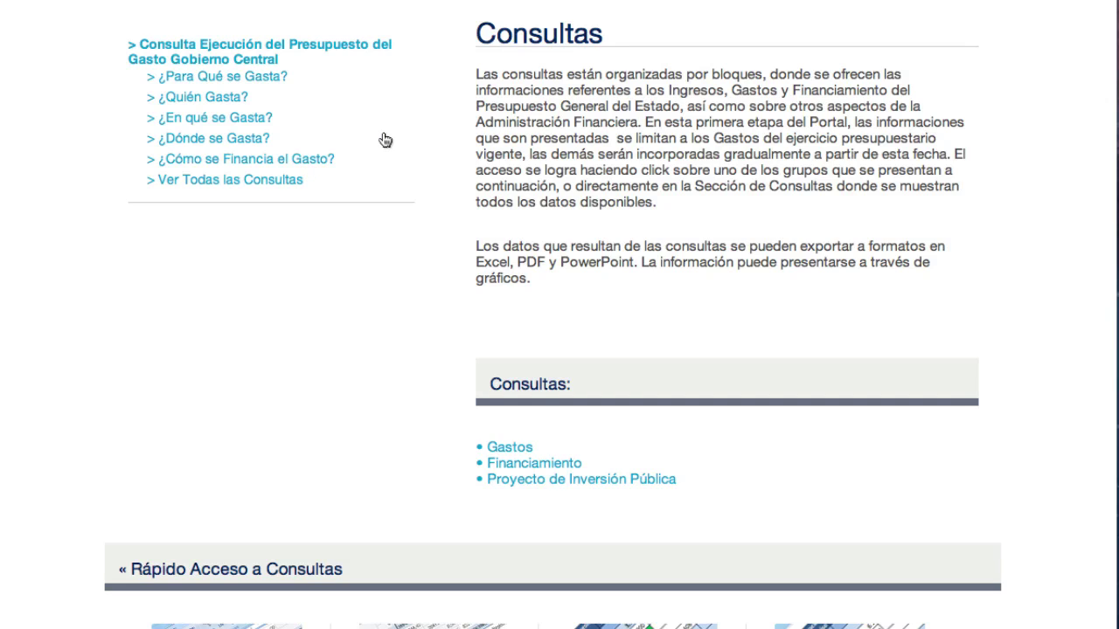
click(222, 101)
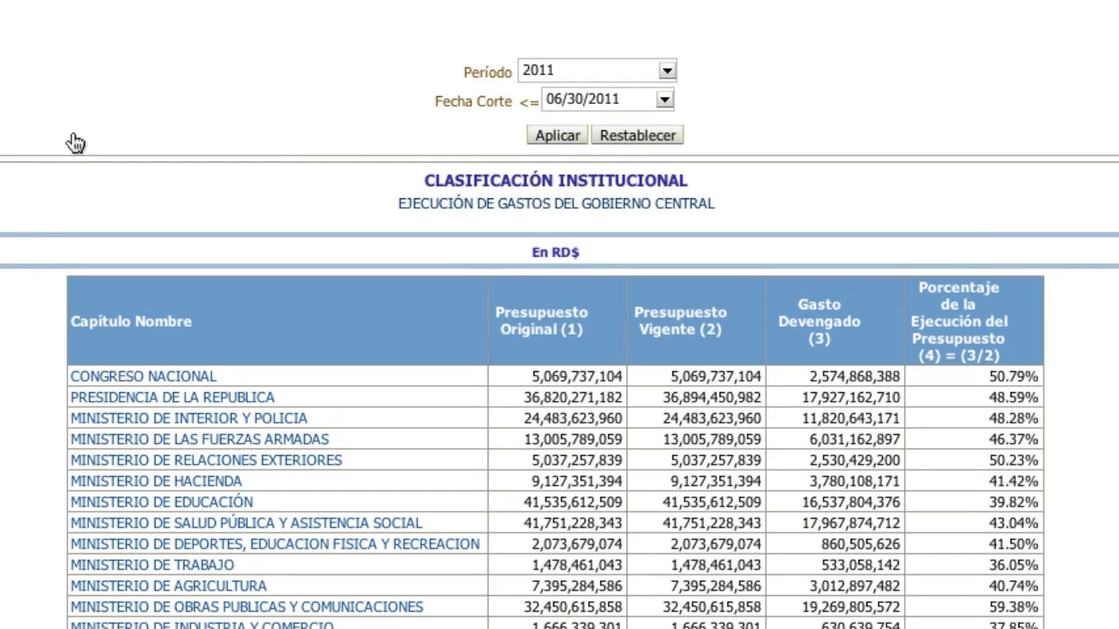
Step: Check the Período and Fecha Corte filter options, and apply the report with its existing filter values
click(447, 77)
click(666, 70)
click(665, 103)
click(665, 103)
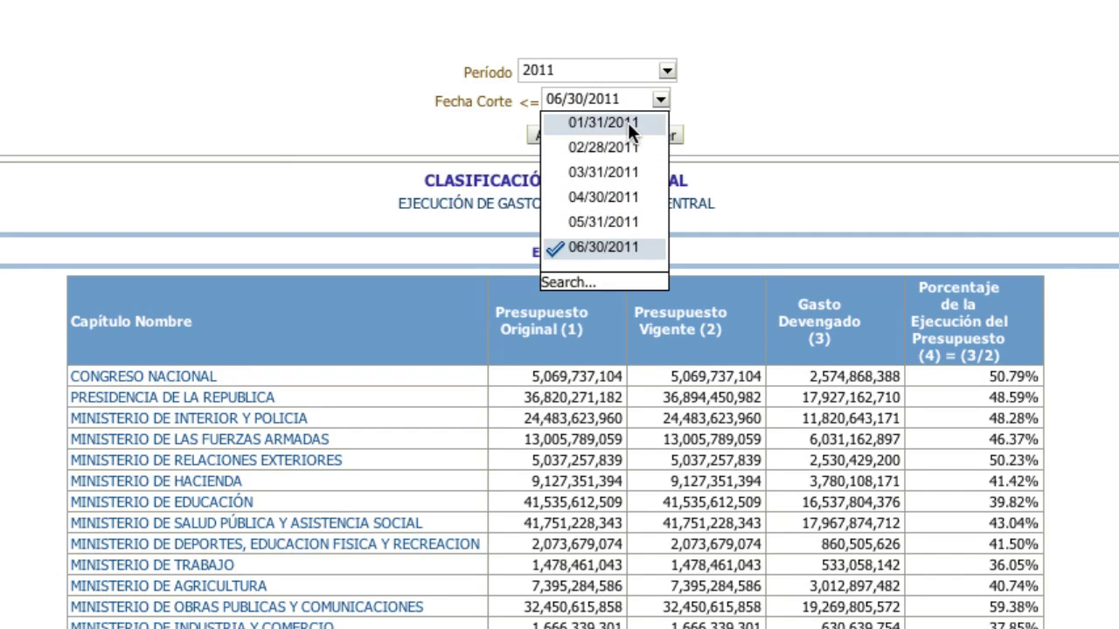
click(765, 103)
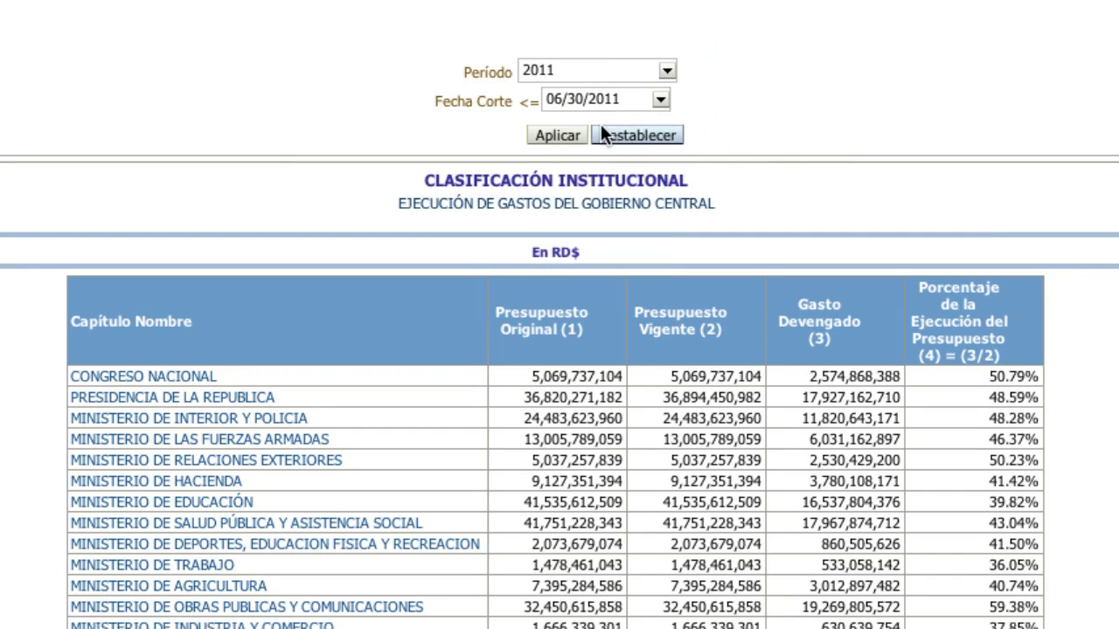
click(557, 132)
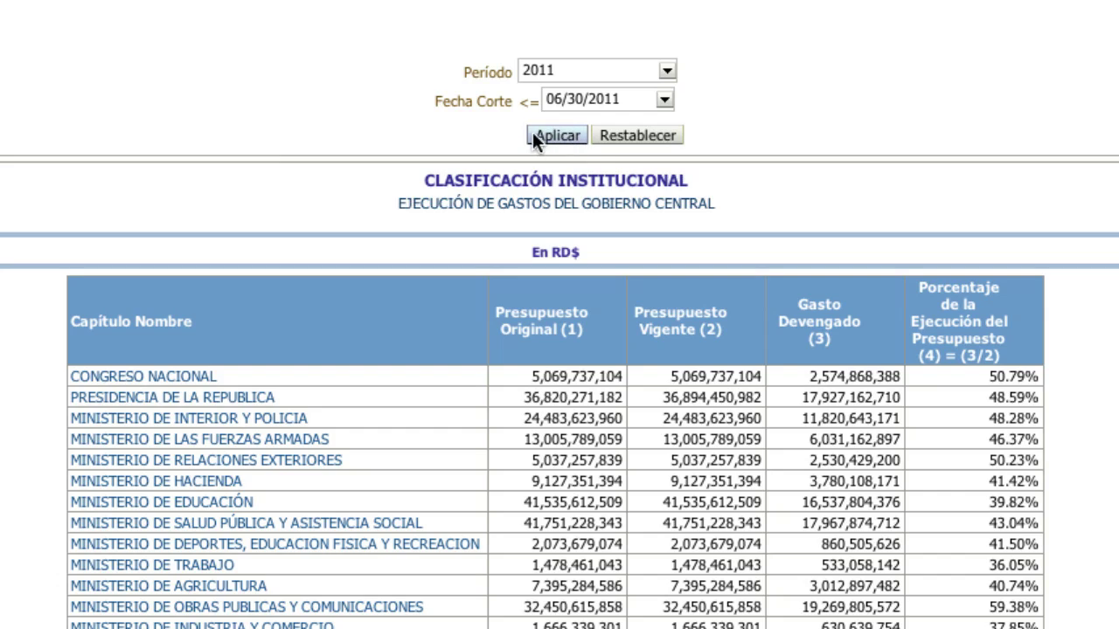
Step: Set the report's Fecha Corte to 03/31/2011 and apply the filter
click(663, 100)
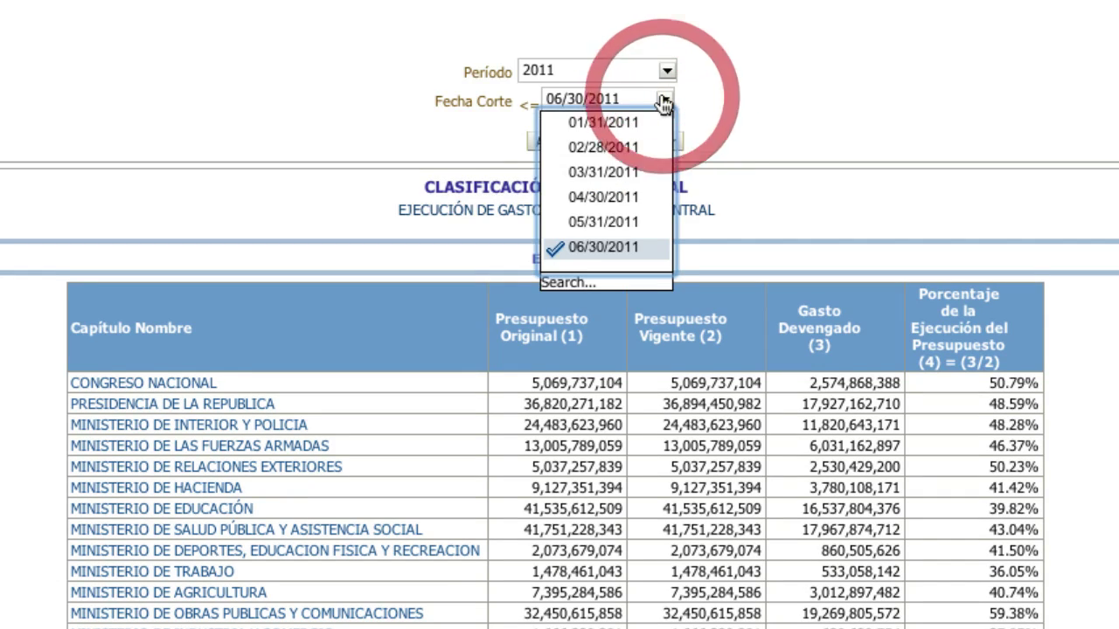
click(617, 172)
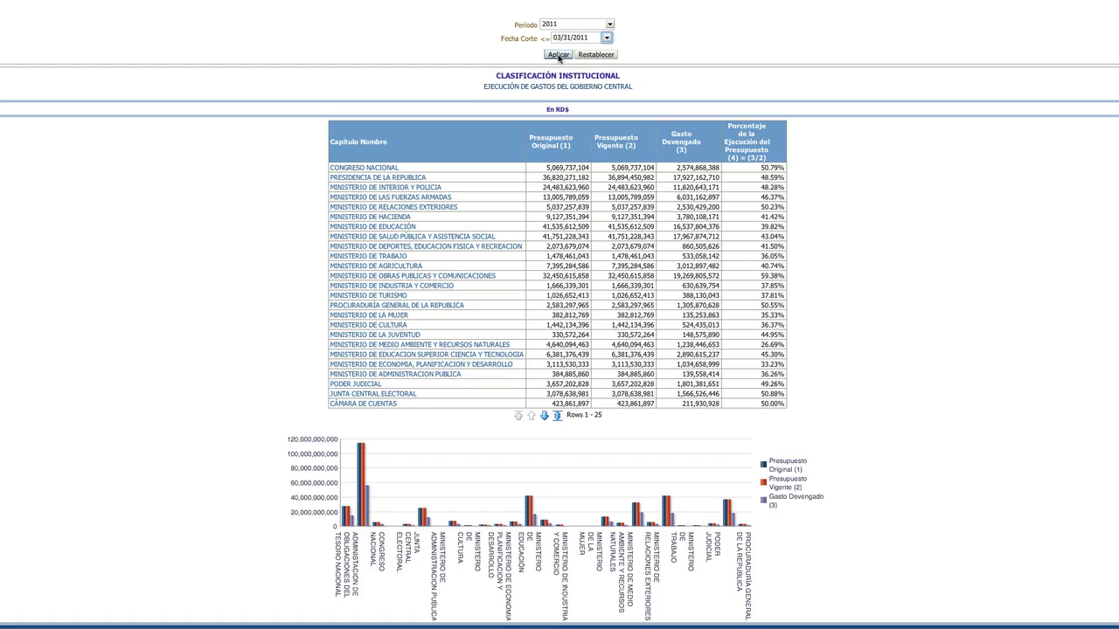
click(559, 55)
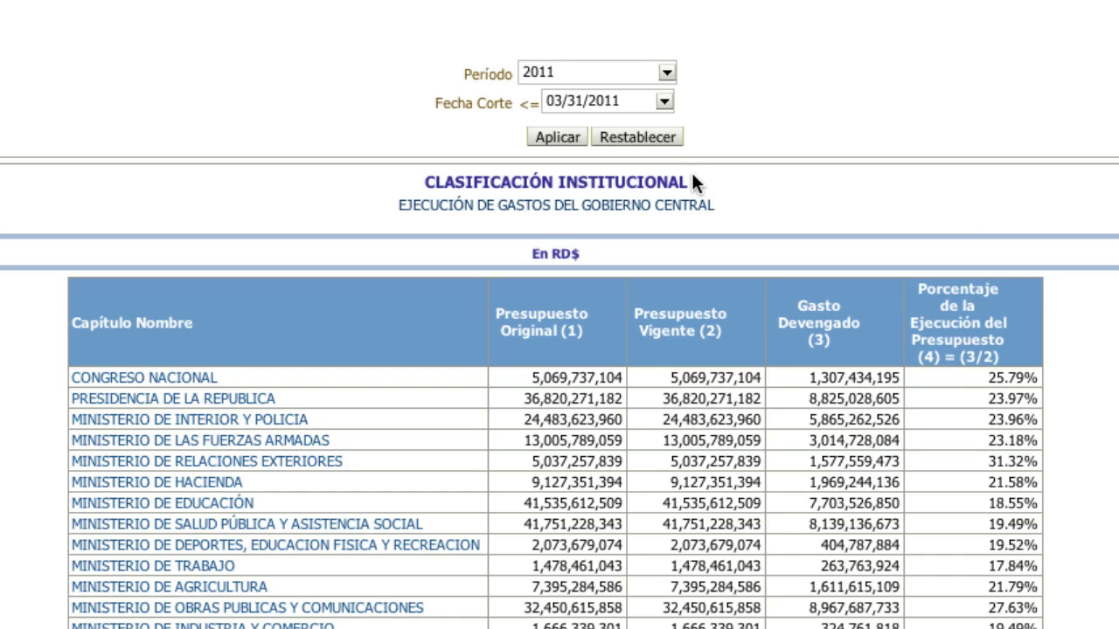
Step: Review the institutional classification table and drill down on the Capítulo Nombre column to the breakdown by dependency
scroll(691, 172, right, 10)
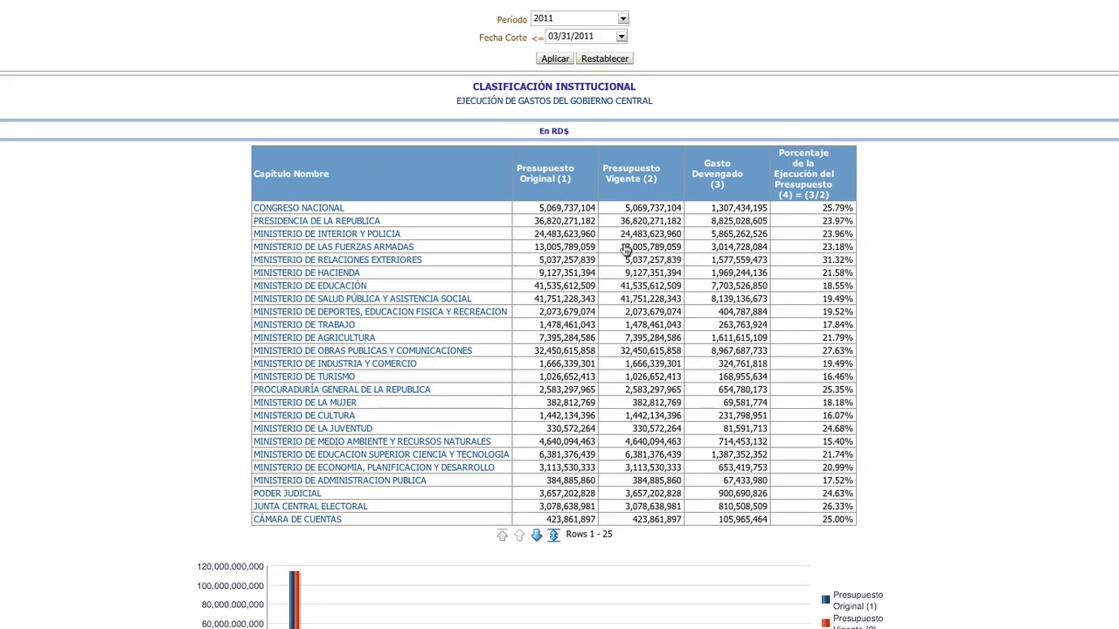
scroll(625, 251, down, 2)
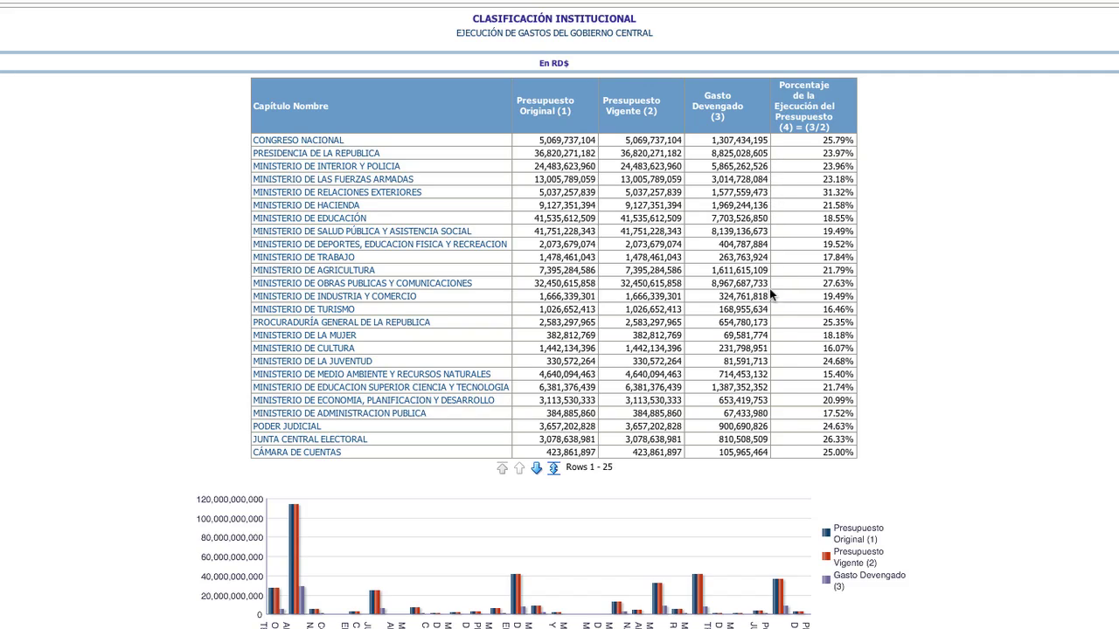
mouse_move(856, 78)
scroll(989, 378, down, 1)
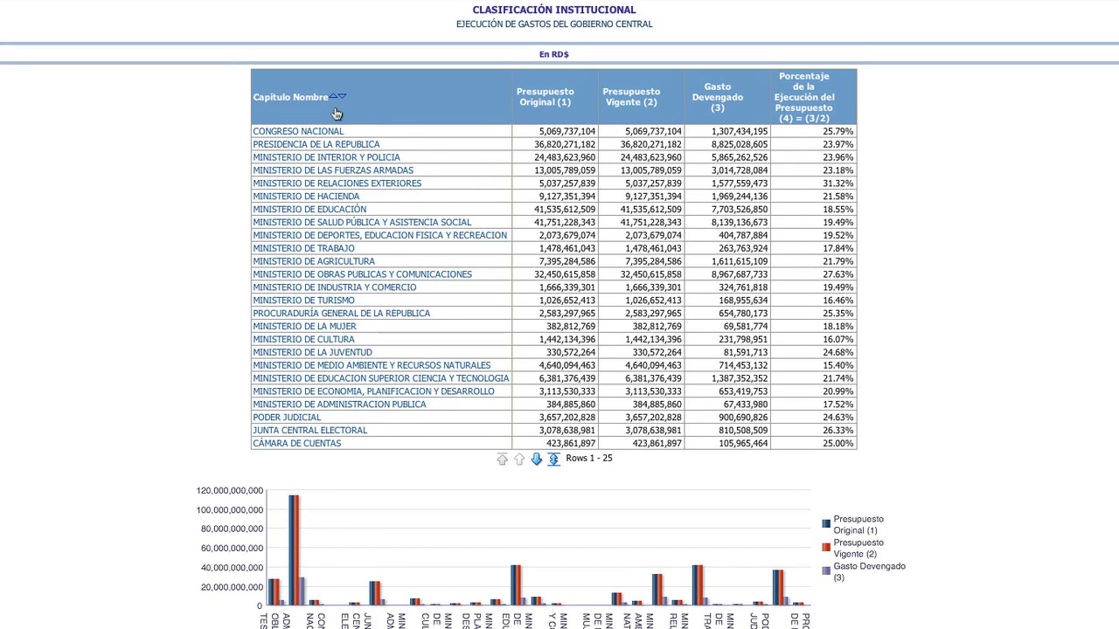
mouse_move(331, 101)
click(310, 99)
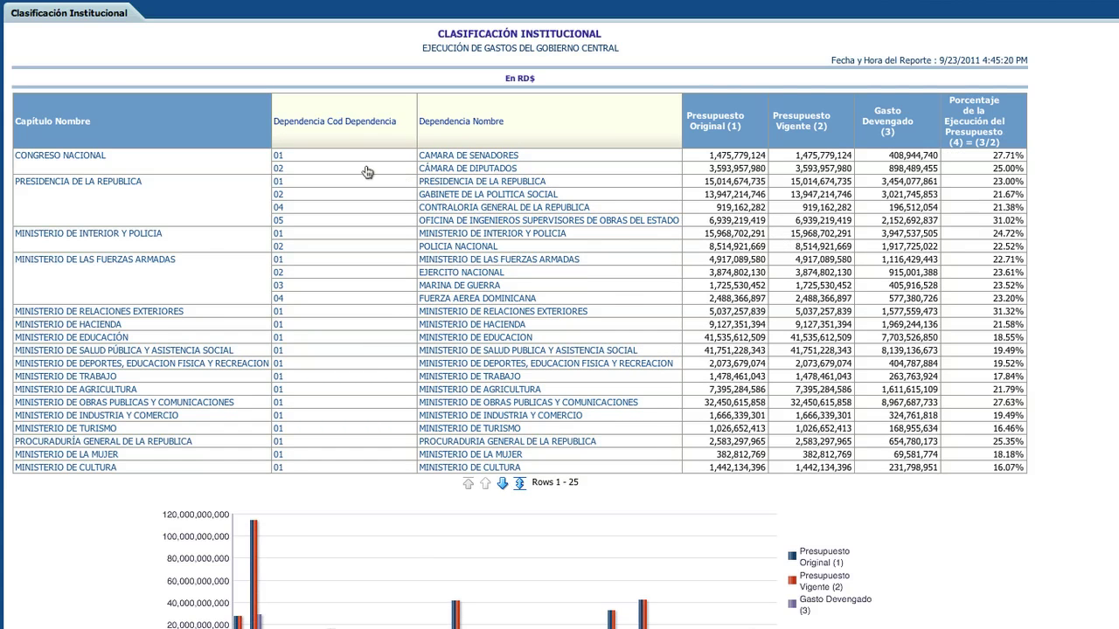
Step: Look over the dependency breakdown table and its chart, and go back to the institutional report
scroll(296, 285, down, 4)
scroll(296, 285, down, 2)
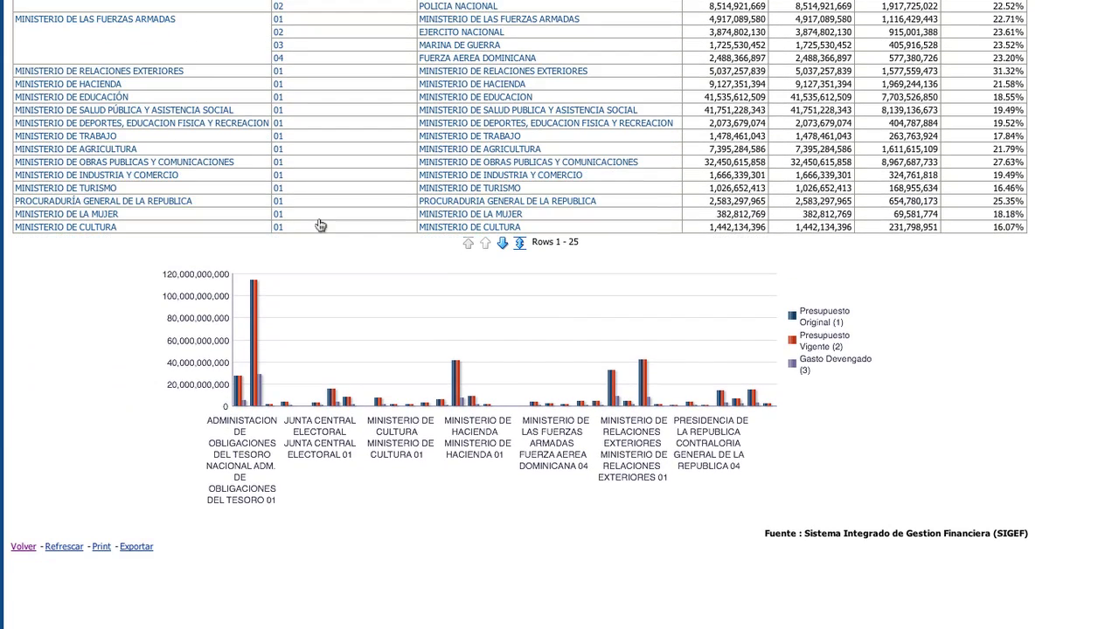
click(23, 547)
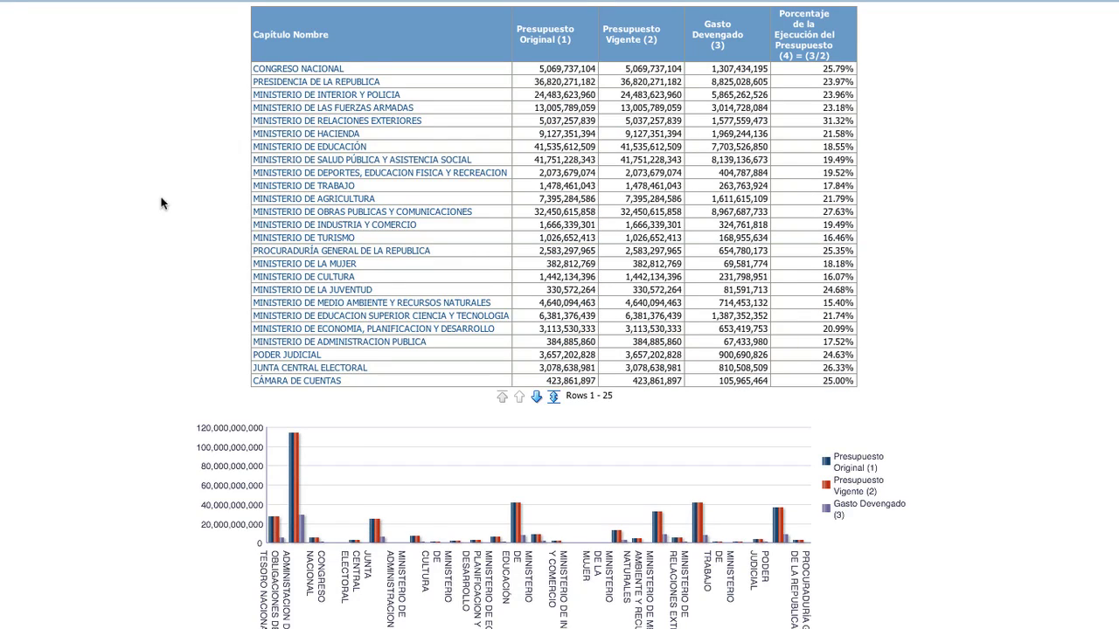
Step: Inspect the bars of the institutional chart, open the detail for Ministerio de Educación, and return to the full report
scroll(201, 244, down, 2)
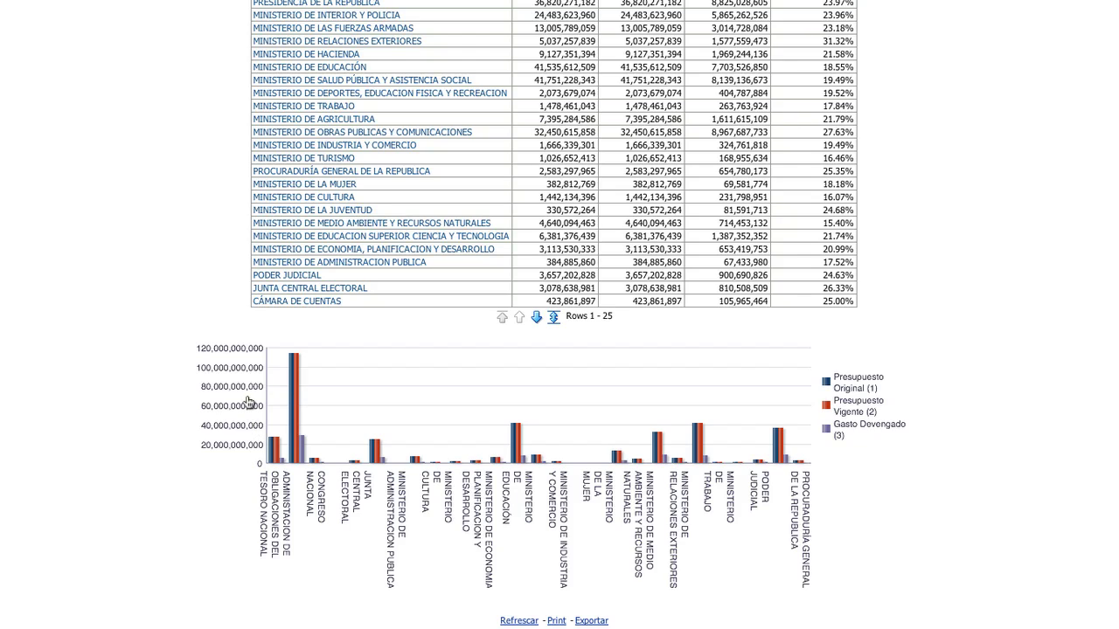
mouse_move(295, 362)
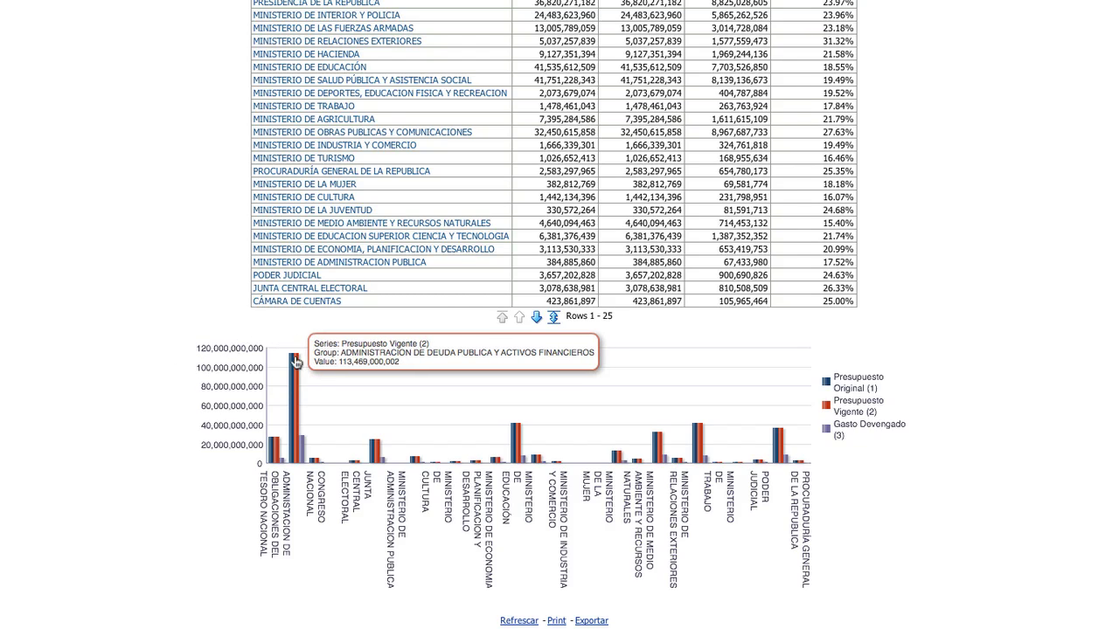
mouse_move(280, 453)
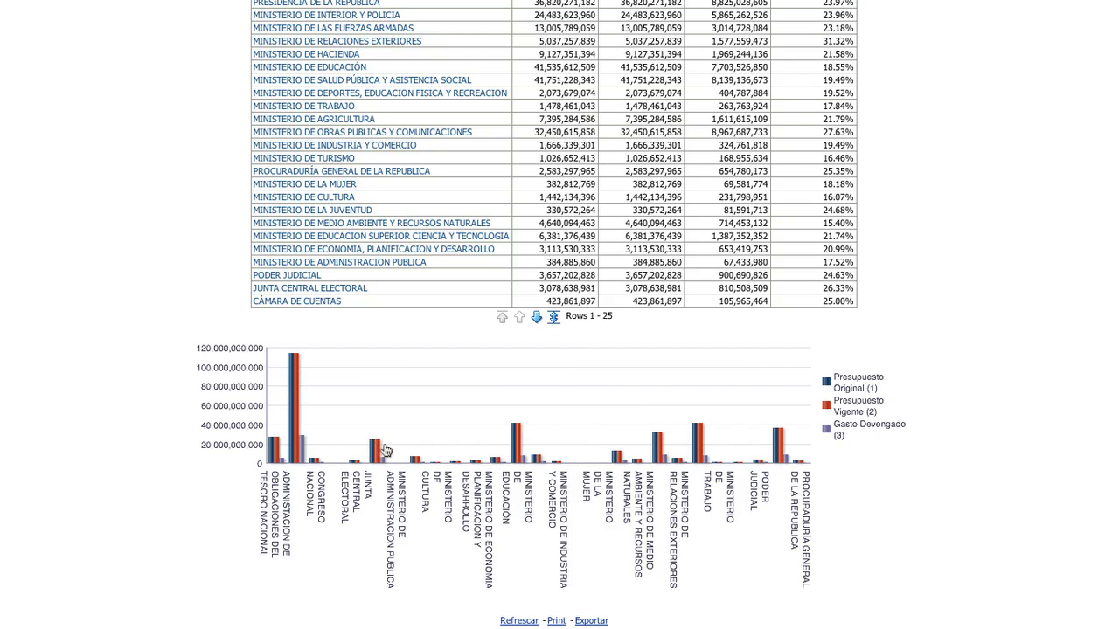
mouse_move(517, 436)
mouse_move(702, 441)
click(519, 439)
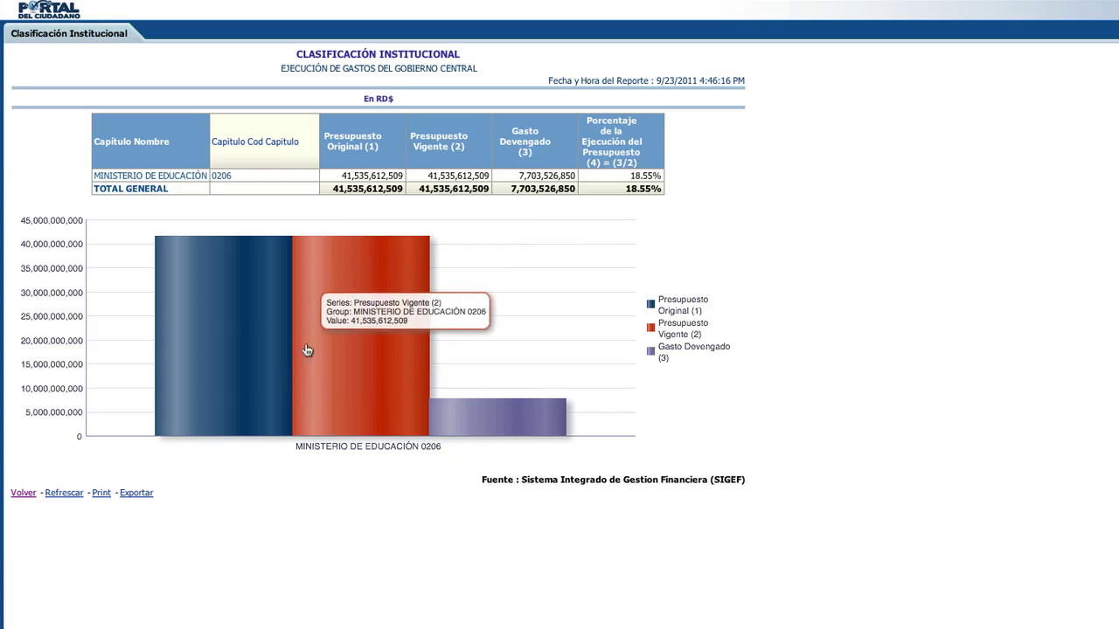
click(24, 493)
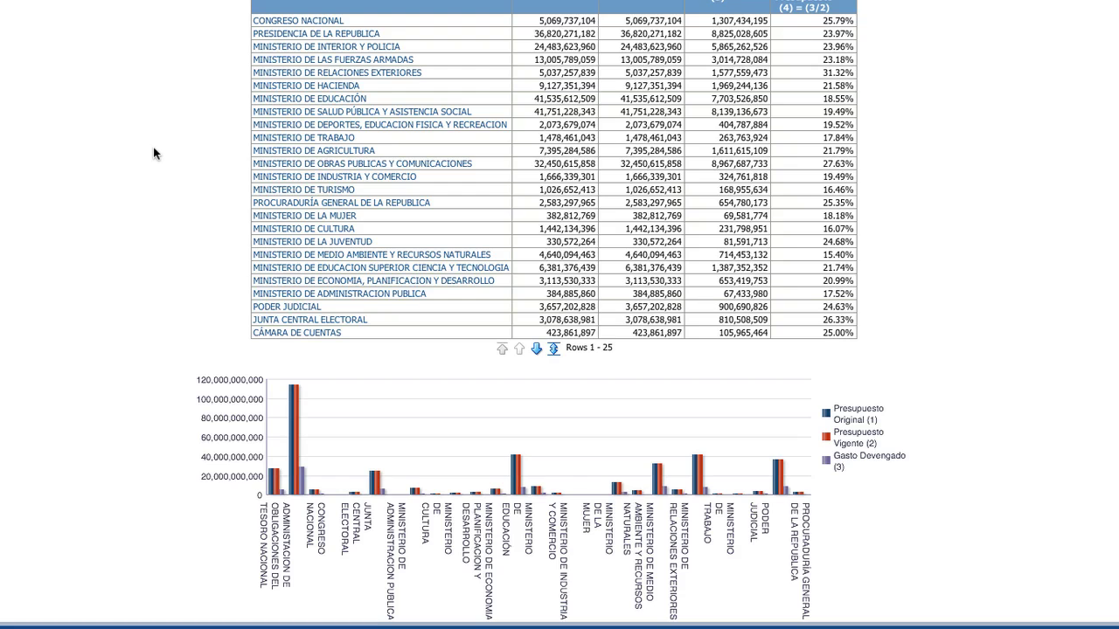
Step: Check which print formats the institutional report offers without printing it
scroll(162, 172, down, 2)
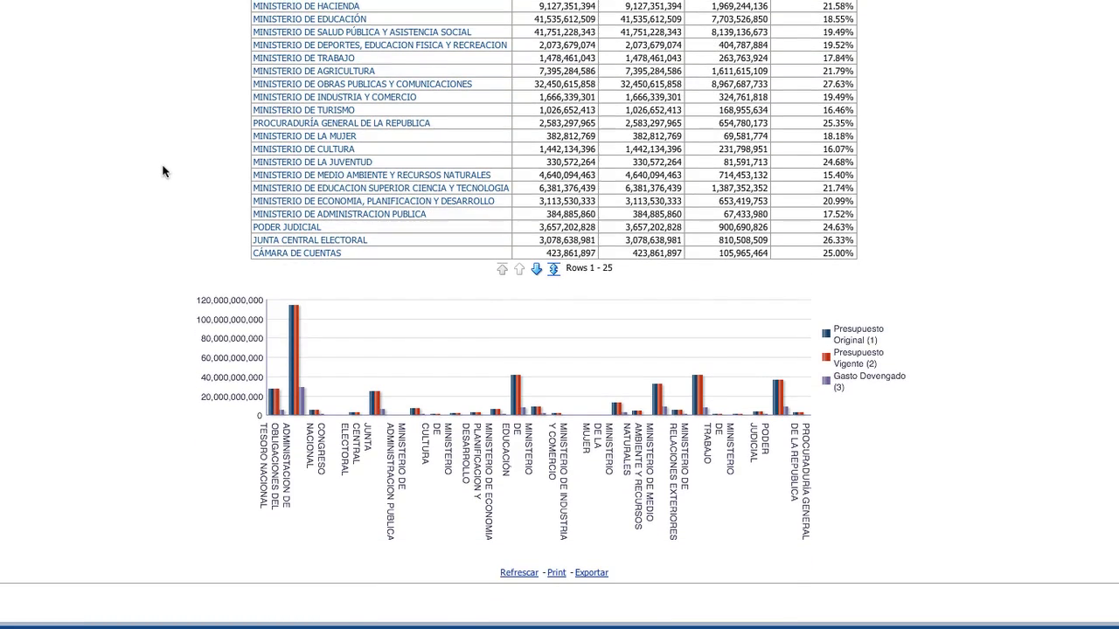
click(557, 574)
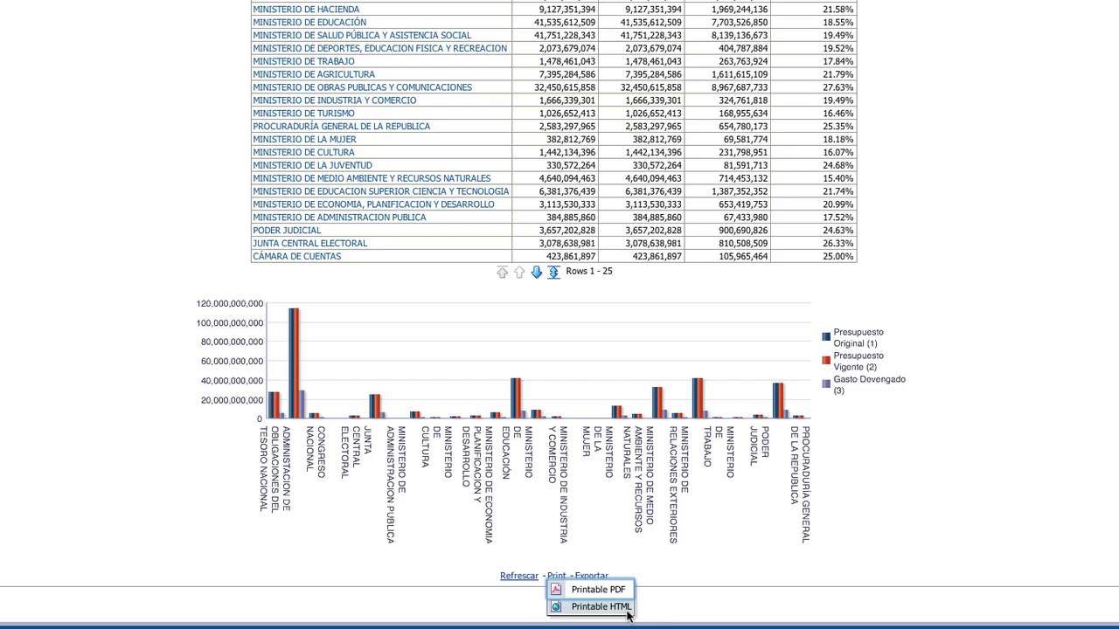
click(666, 573)
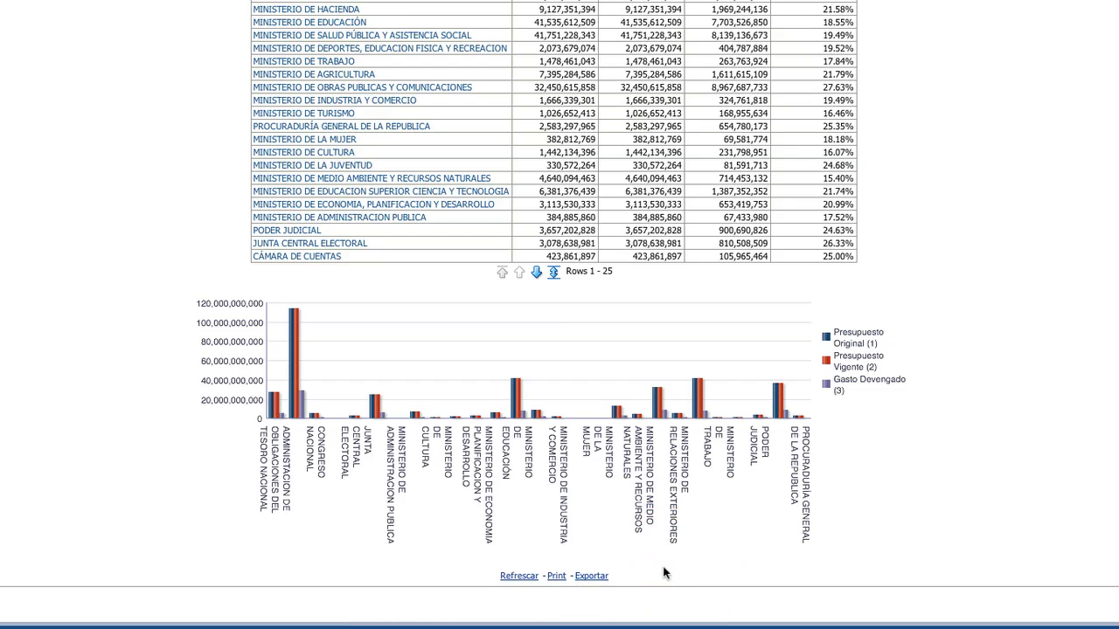
Step: Check which export formats the institutional report offers, including the PowerPoint and Datos variants, without exporting it
click(595, 578)
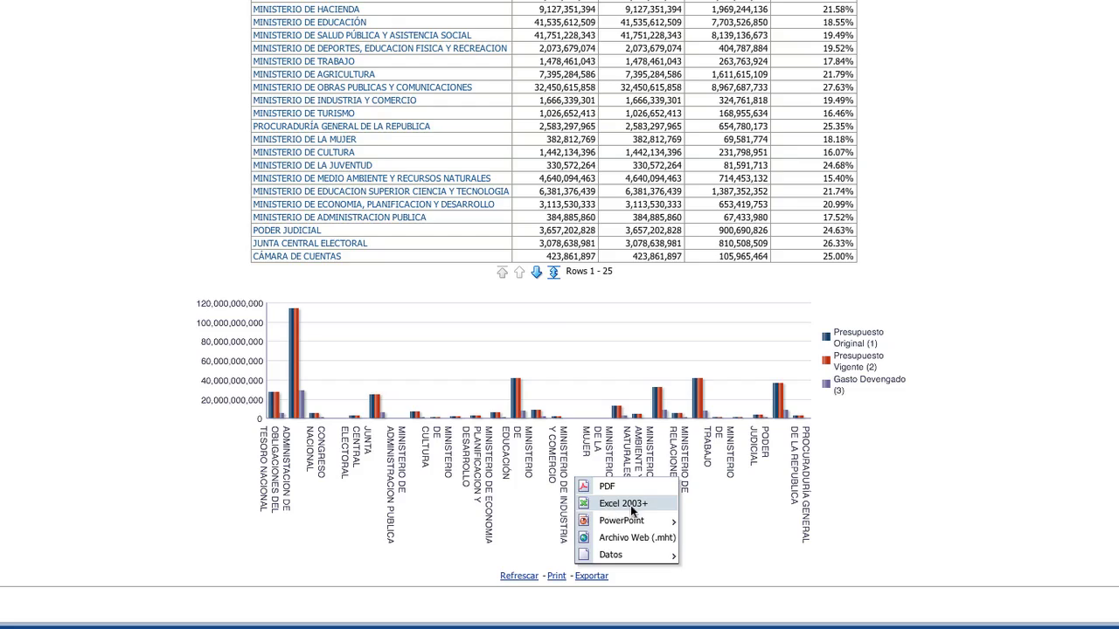
mouse_move(601, 519)
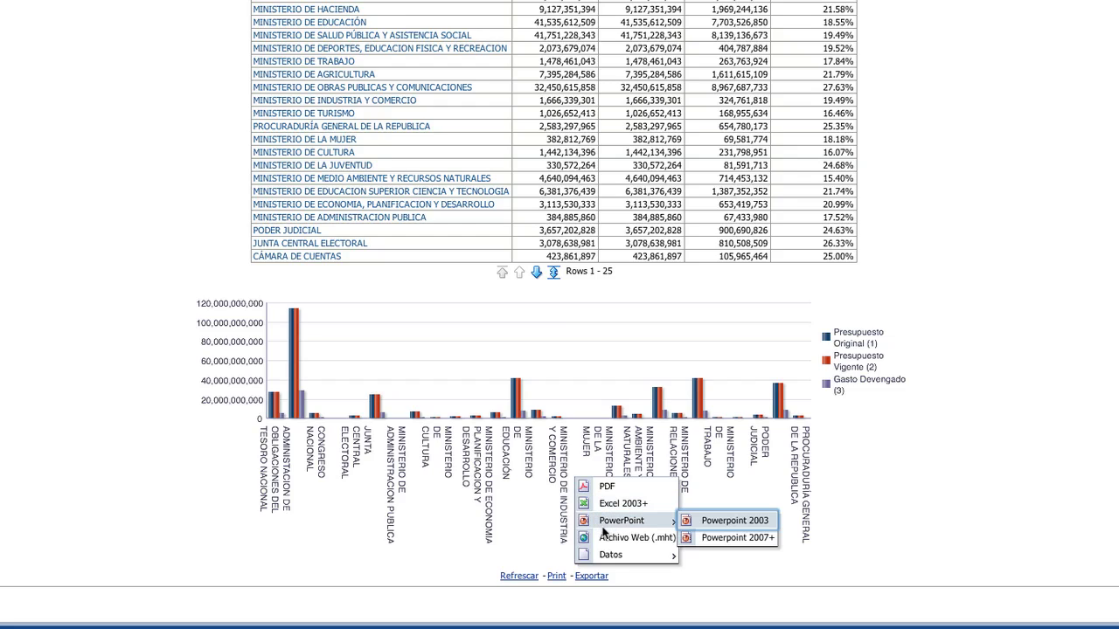
mouse_move(611, 557)
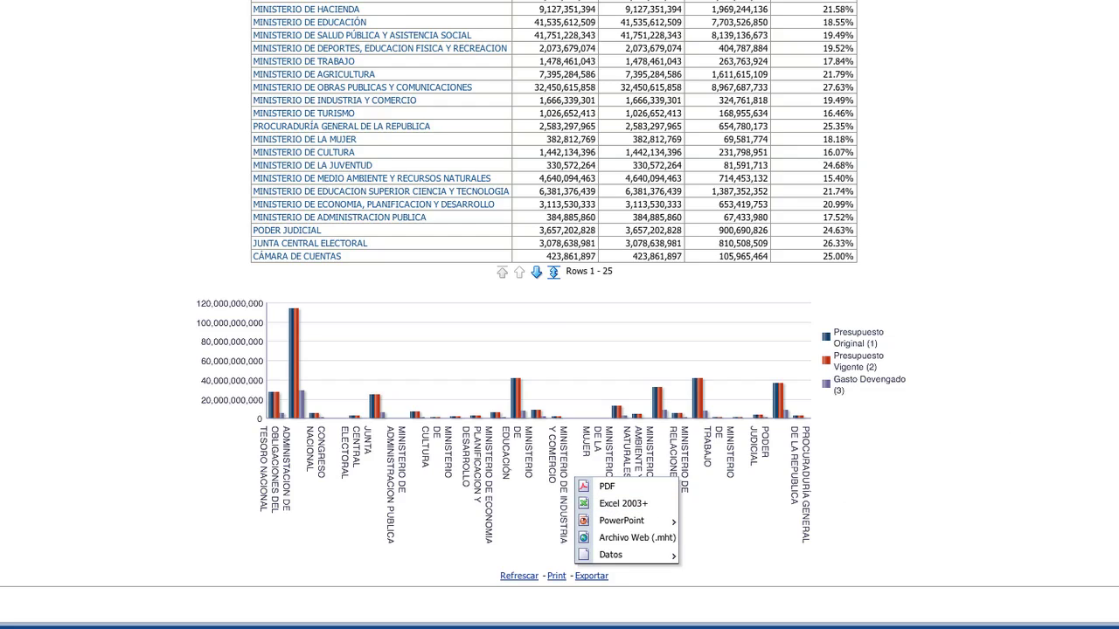
key(Escape)
Step: Open the portal's Contacto page and bring the contact details and inquiry form into view
scroll(559, 315, up, 1)
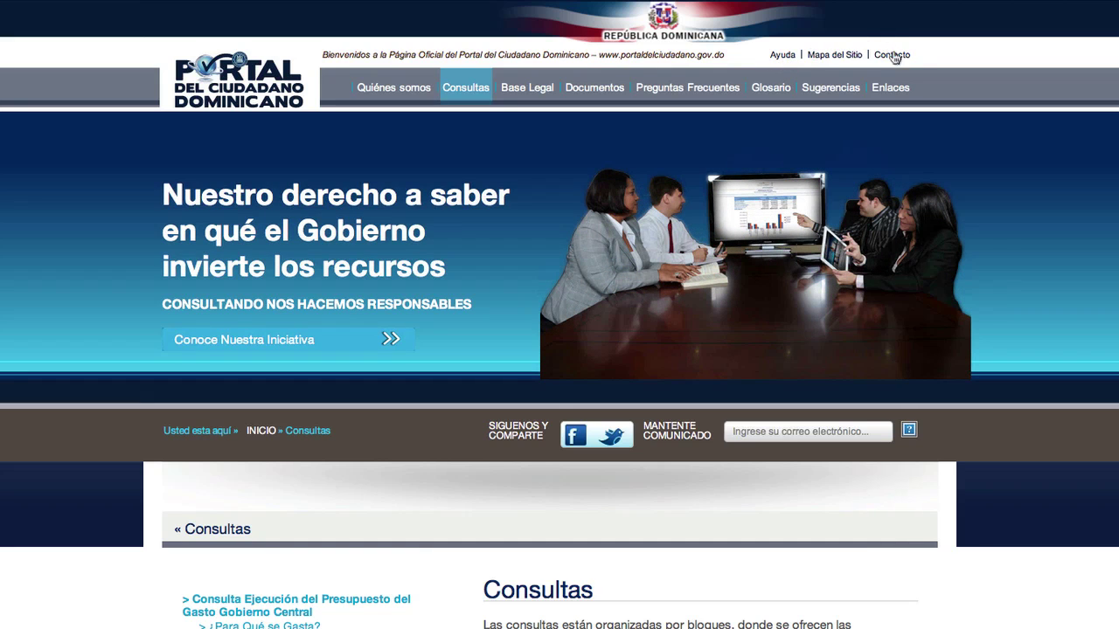
click(896, 58)
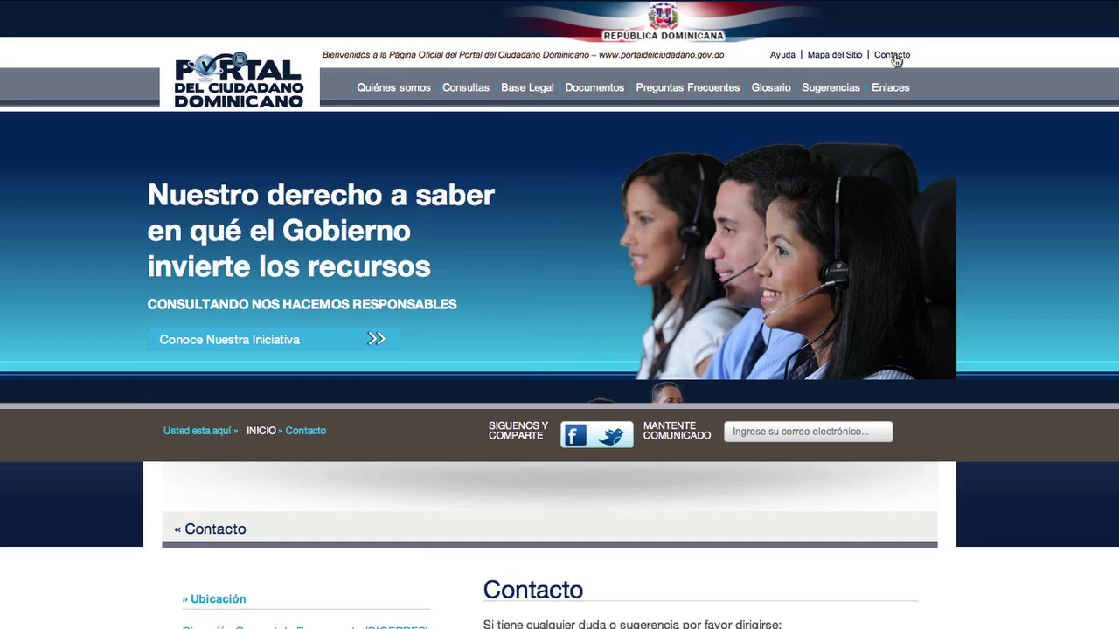
scroll(367, 288, down, 3)
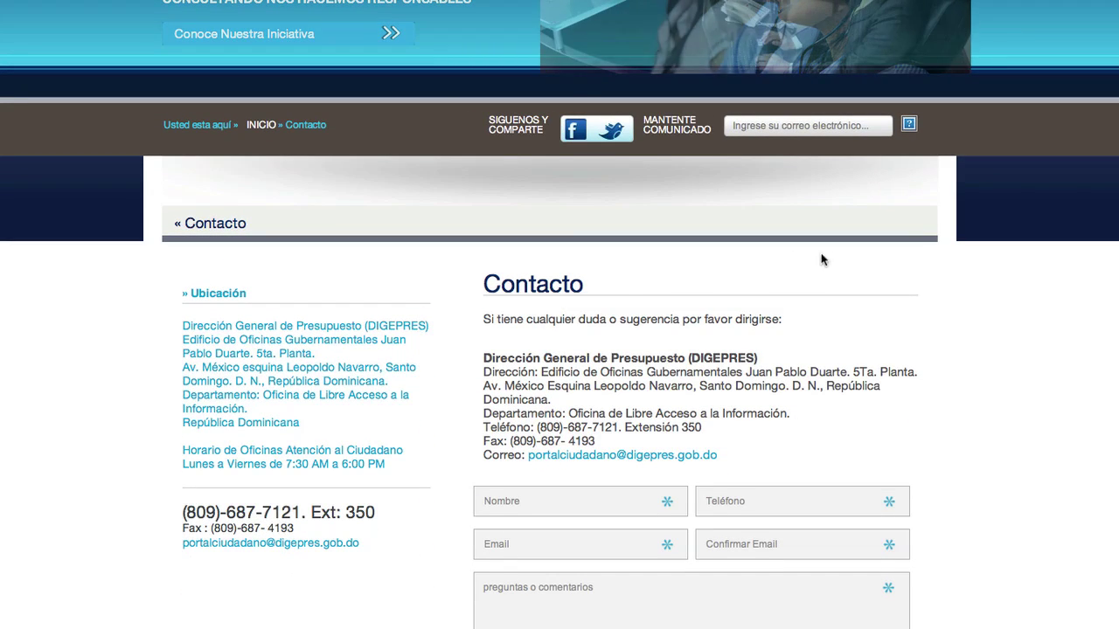
scroll(883, 254, down, 2)
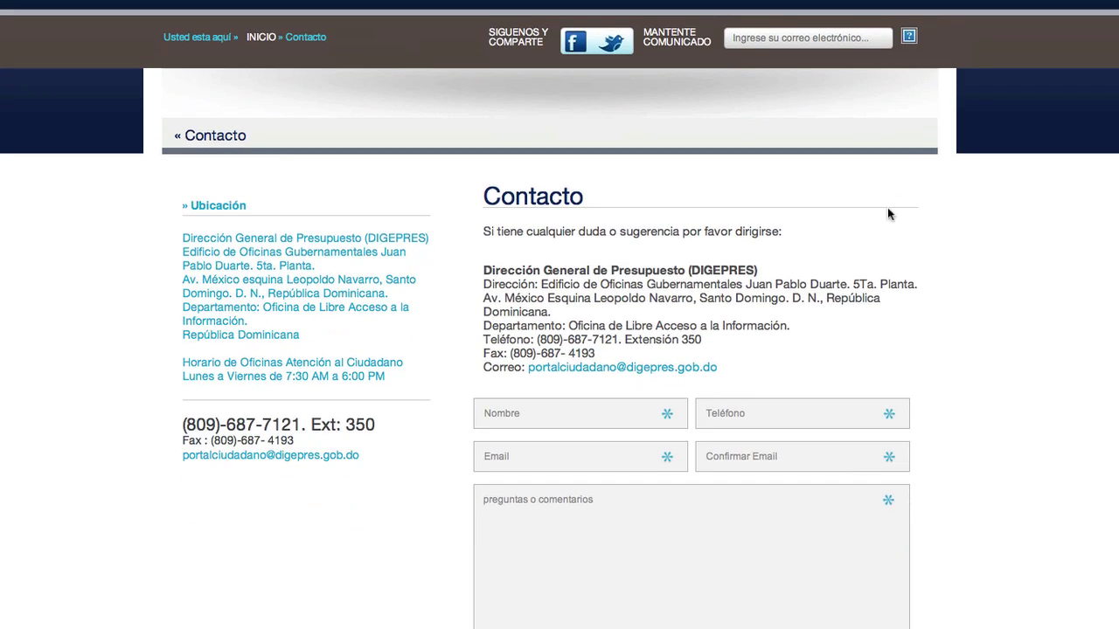